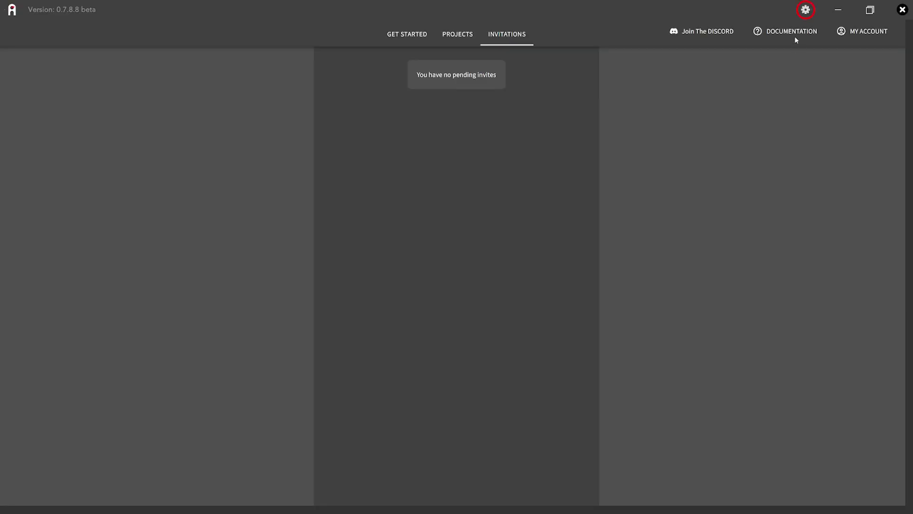
Check and close the application settings, then open Account Settings from the account menu
click(805, 10)
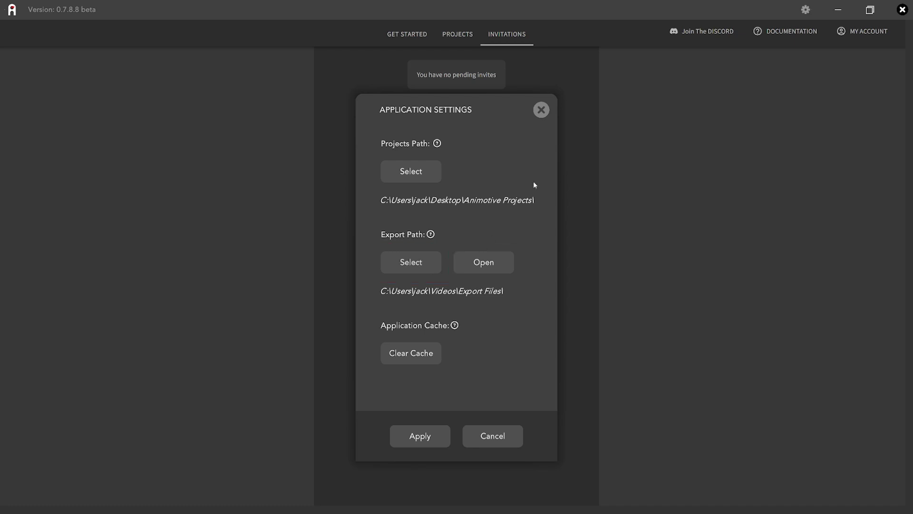
click(542, 111)
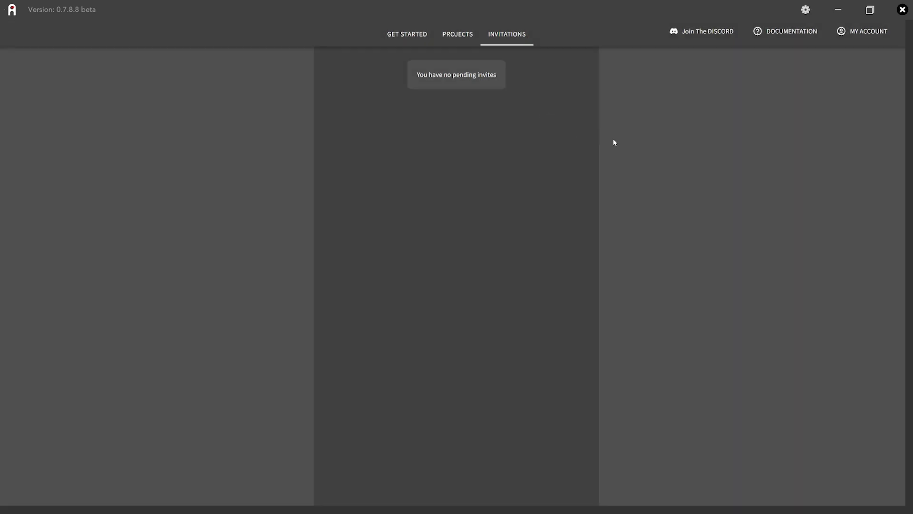
click(862, 35)
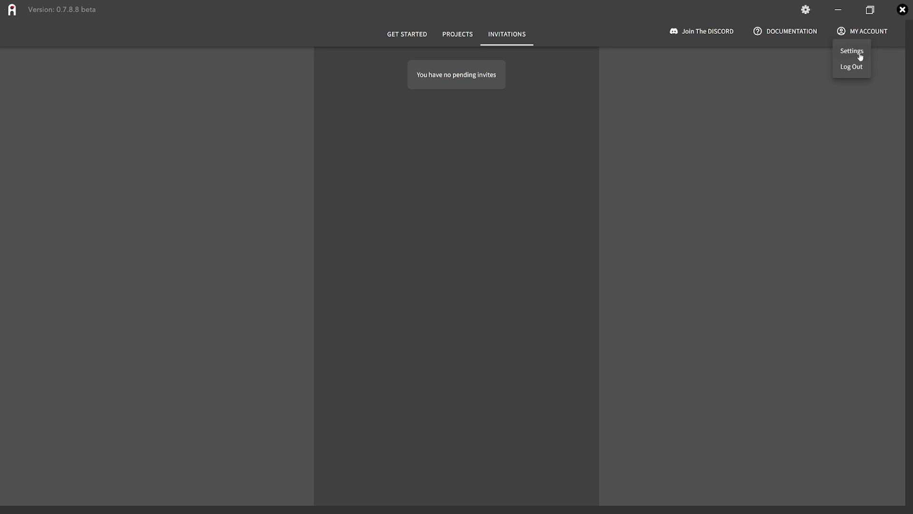
click(852, 51)
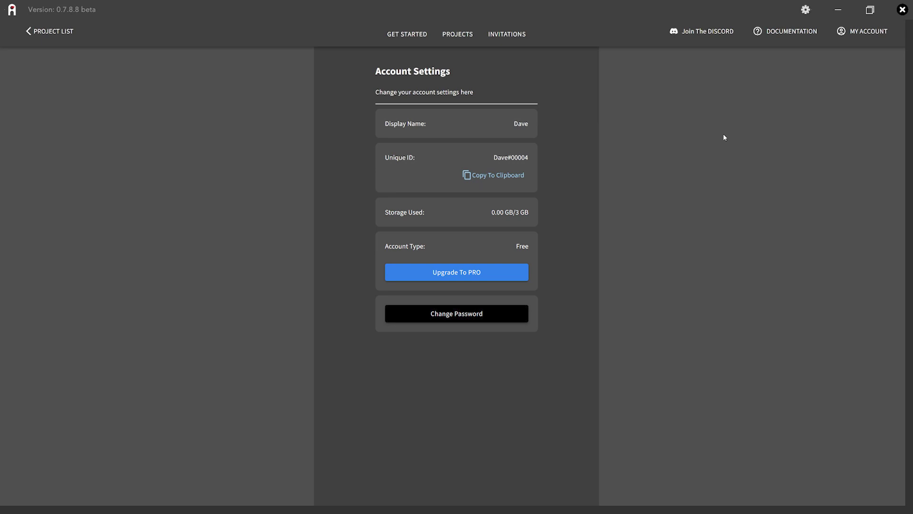
Open the online documentation and read the Creating A Project guide
click(798, 35)
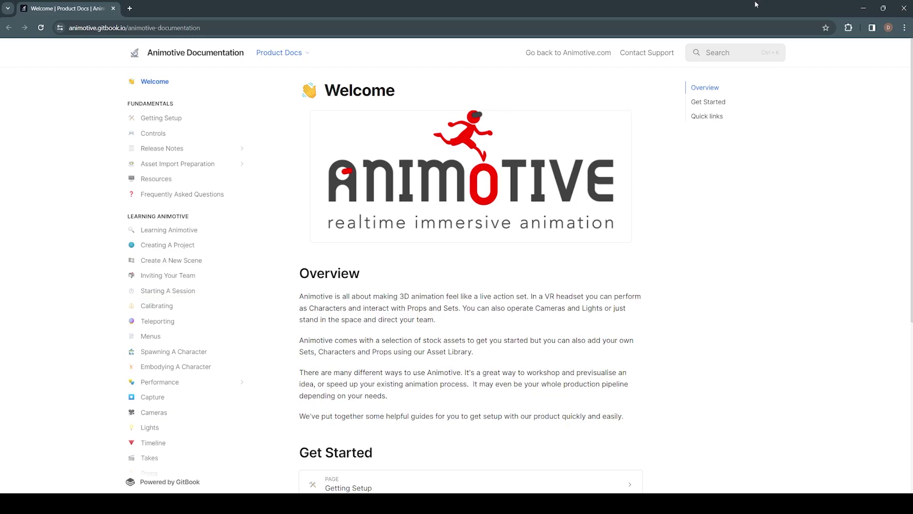
scroll(800, 290, down, 5)
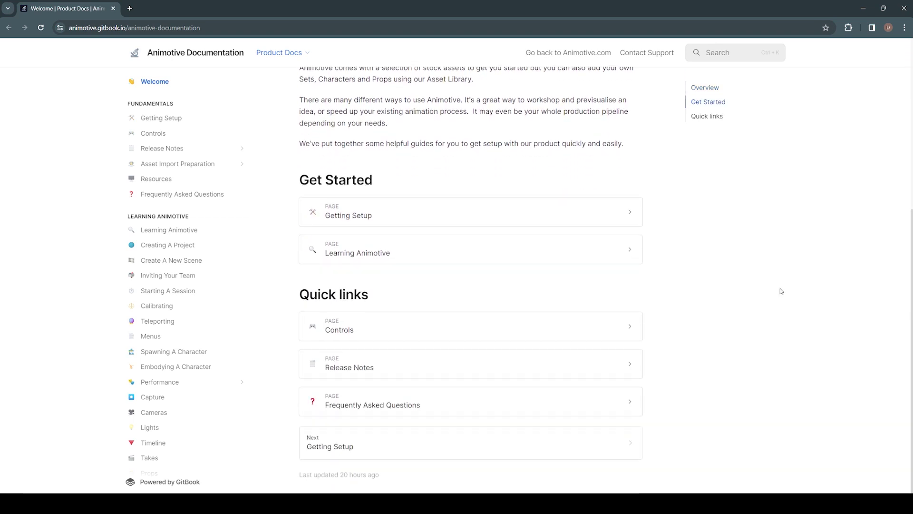
click(168, 244)
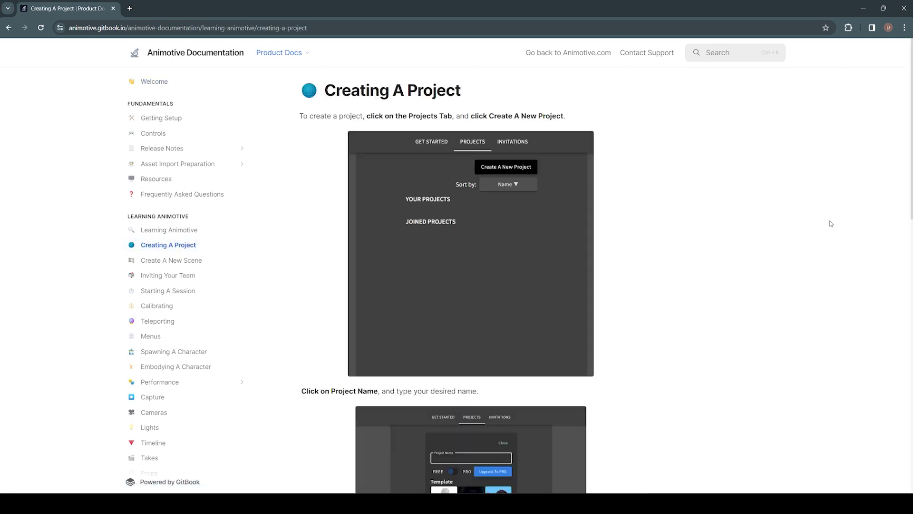
scroll(831, 224, down, 6)
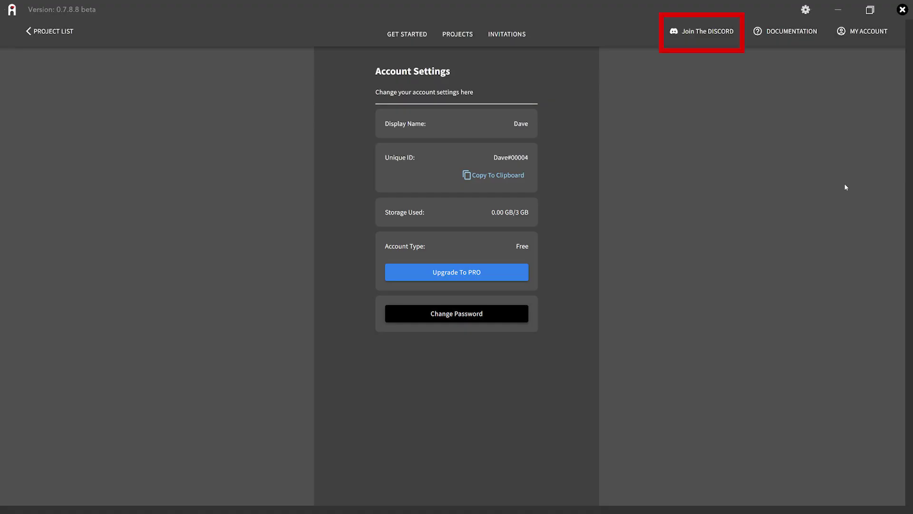
Launch the community Discord invite from the top bar
click(707, 32)
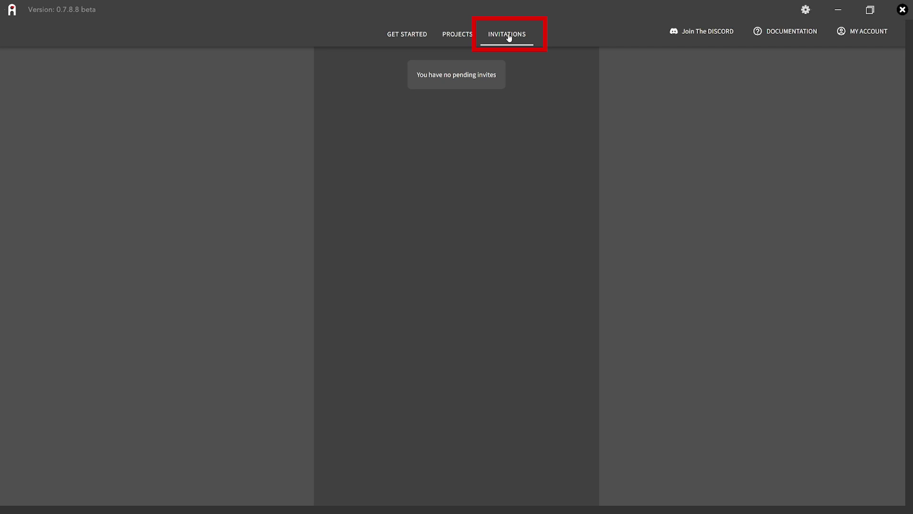
Show the Projects page with your own and joined projects
click(458, 37)
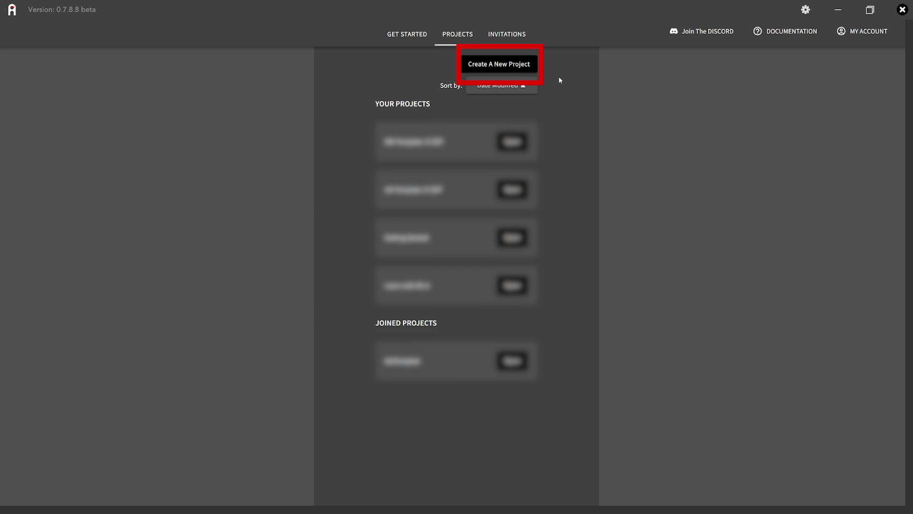
Create a project named 'My 1st Project' from the Light World template
click(496, 64)
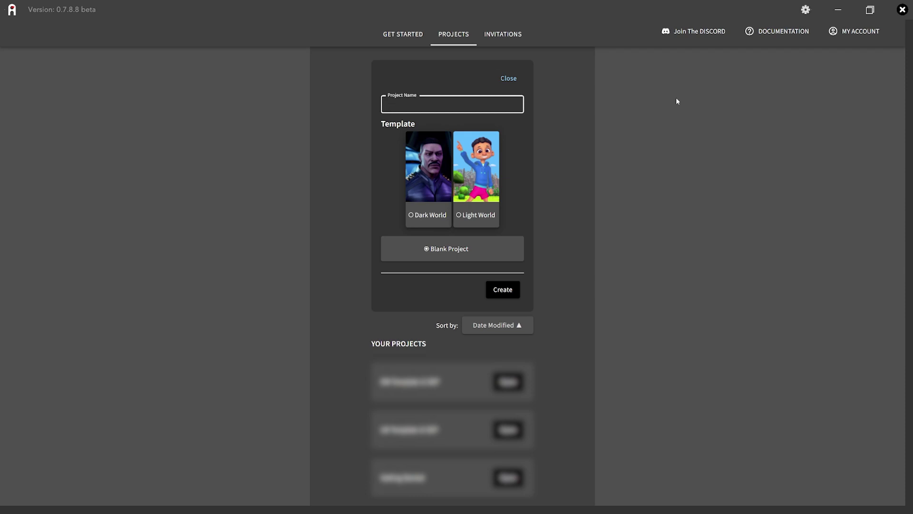
text(My 1st Project)
click(465, 216)
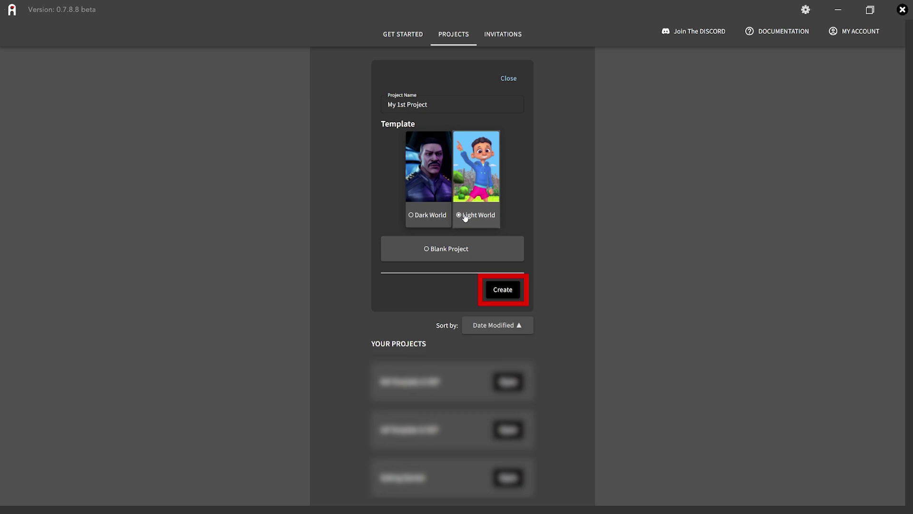
click(508, 289)
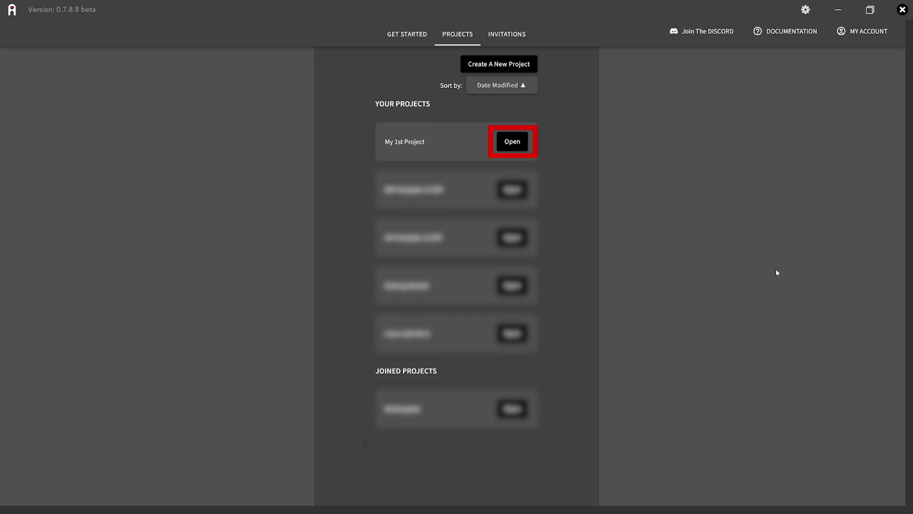
Open My 1st Project to list its scenes, including Scene 1
click(521, 143)
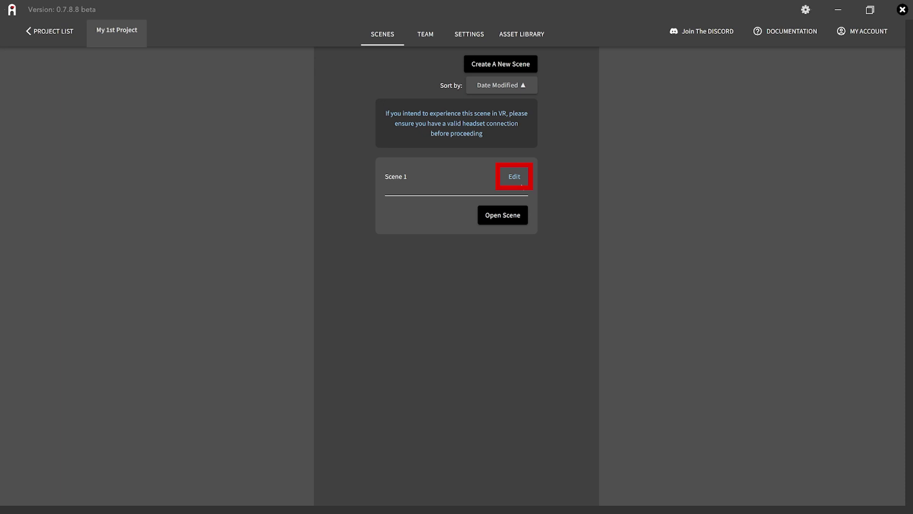
Rename Scene 1 to 'My 1st Scene', save it, and view the project's Team page
click(514, 176)
click(416, 218)
drag(417, 218, 387, 219)
text(M)
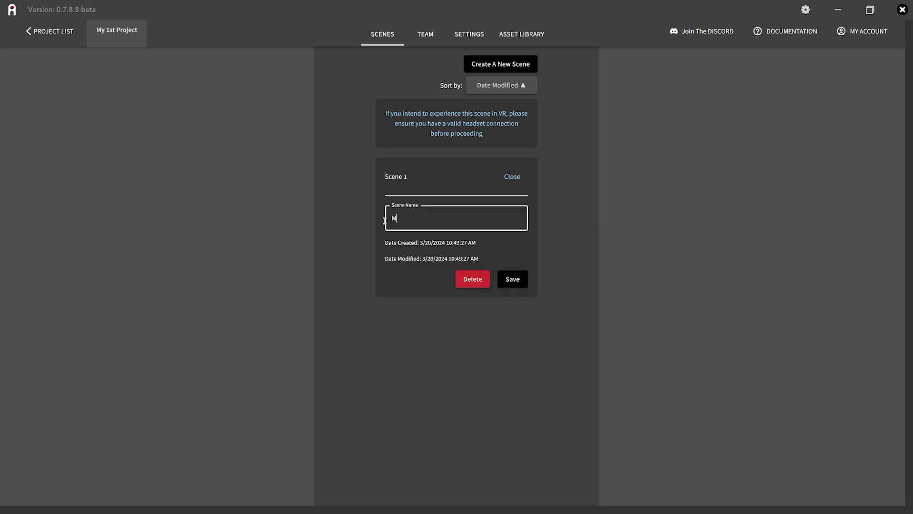
text(y 1st Scene)
click(513, 279)
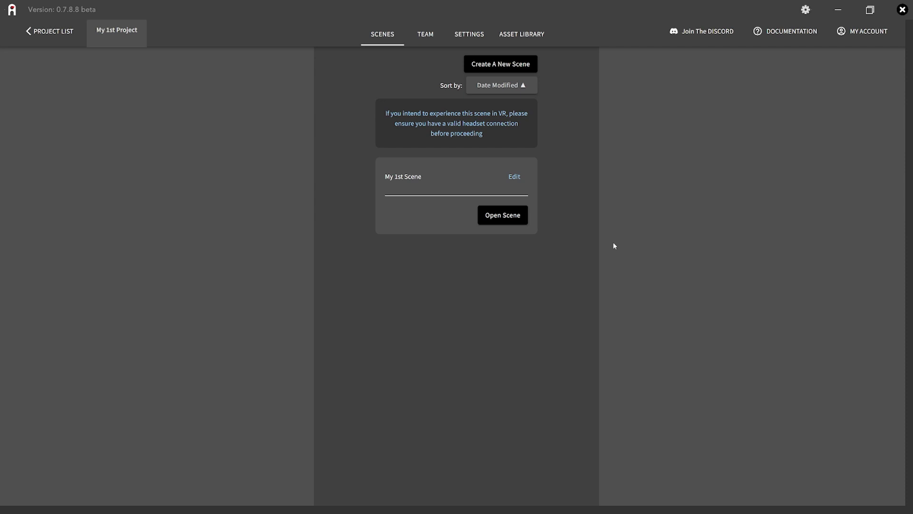
click(426, 35)
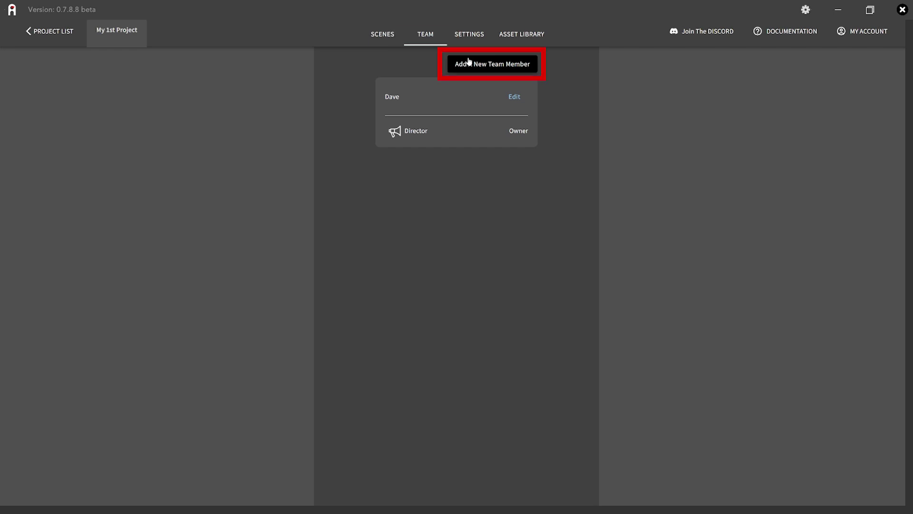
Start a new team-member invite and list the roles under the Director dropdown
click(510, 63)
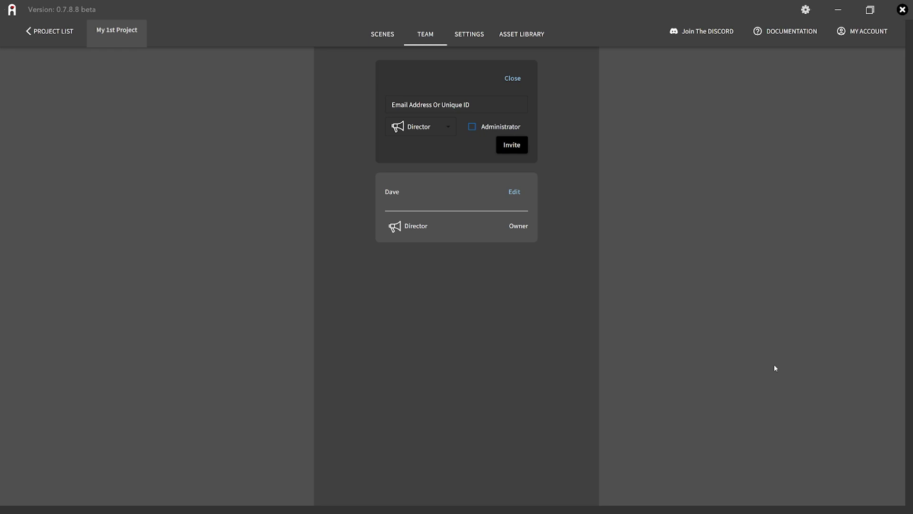
click(447, 130)
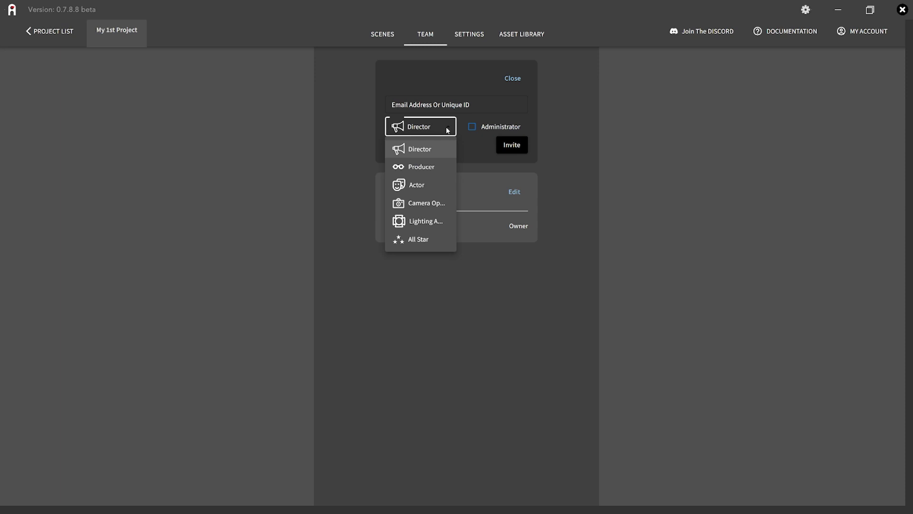
Review the project's Settings tab, then open its Asset Library
click(469, 34)
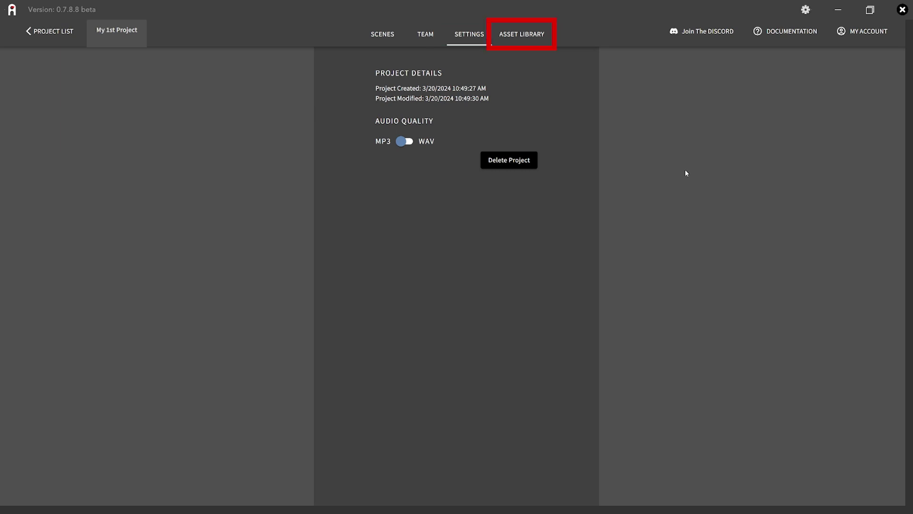
click(521, 34)
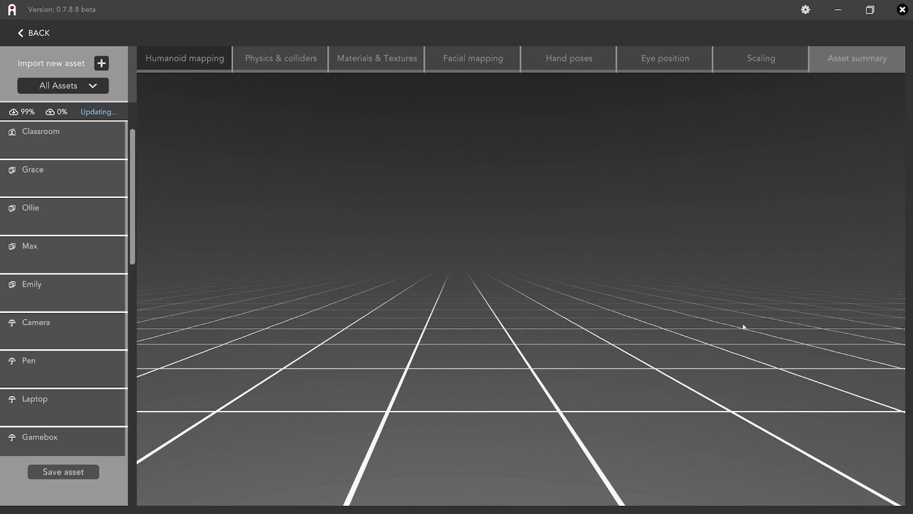
Filter the Asset Library to Characters and preview Grace and Emily
click(91, 87)
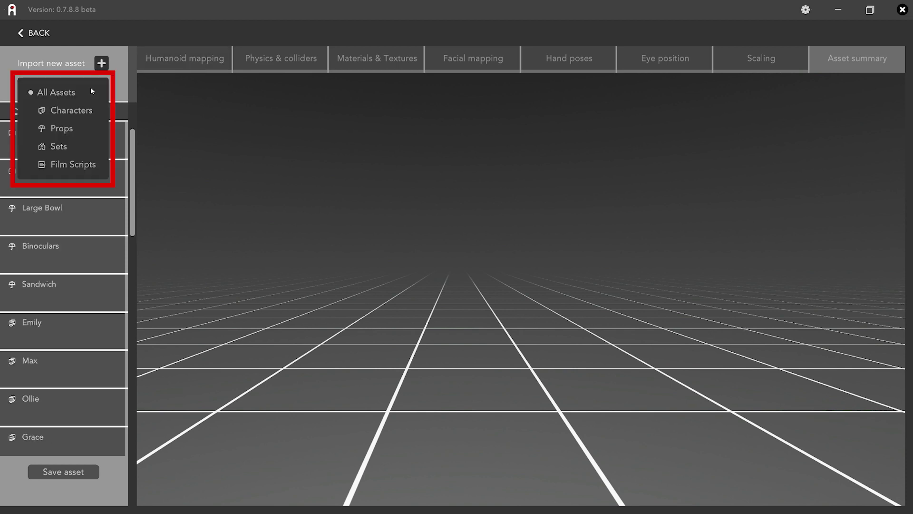
click(78, 110)
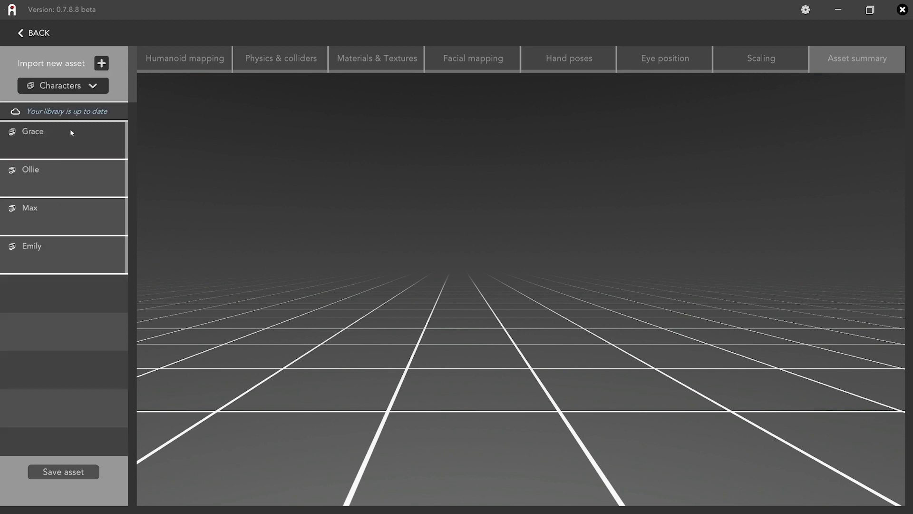
click(72, 143)
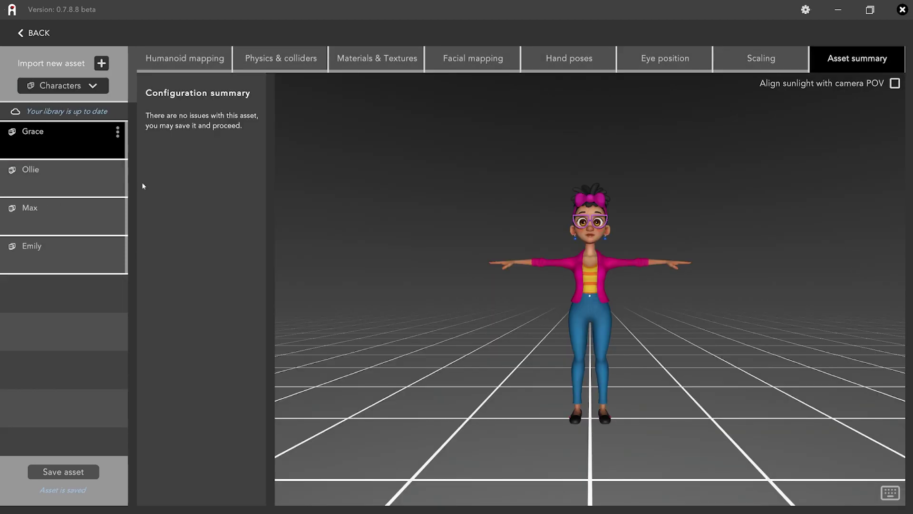
click(62, 254)
click(52, 86)
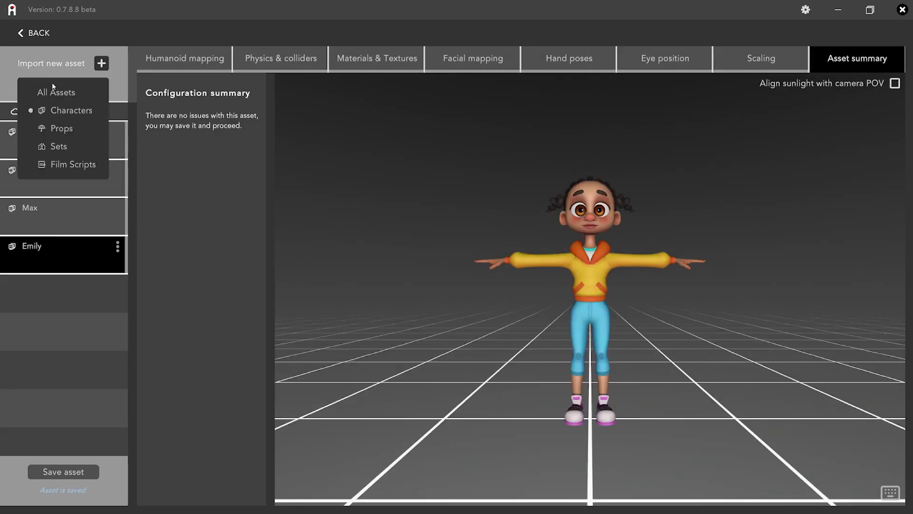
Go back to the project's scenes and open My 1st Scene in VR, reaching the Director session lobby
click(47, 35)
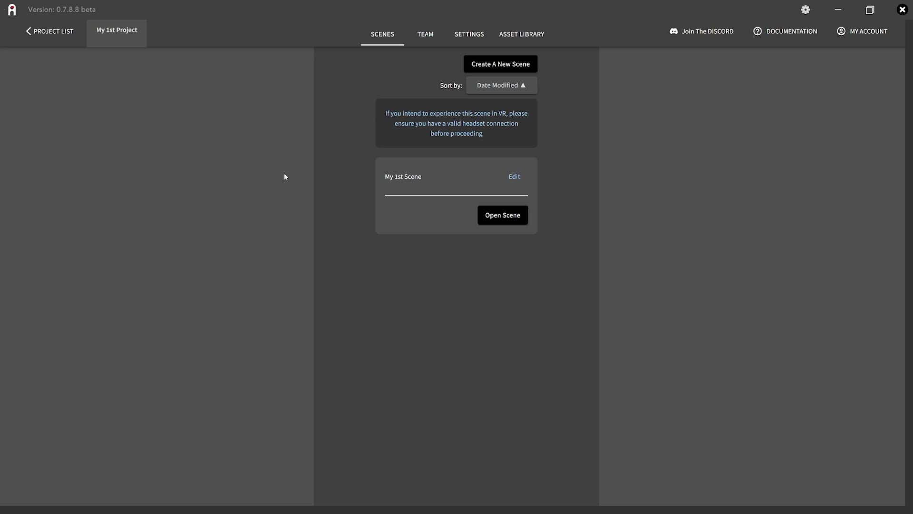
click(514, 220)
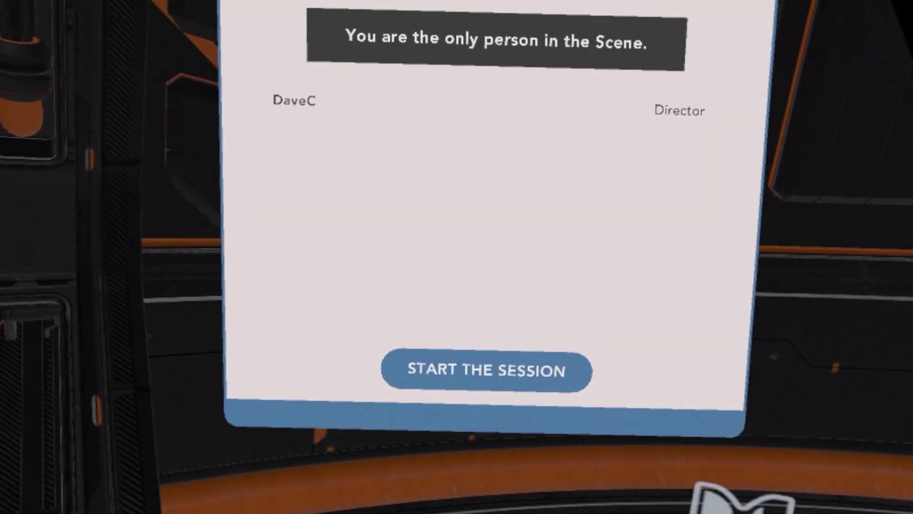